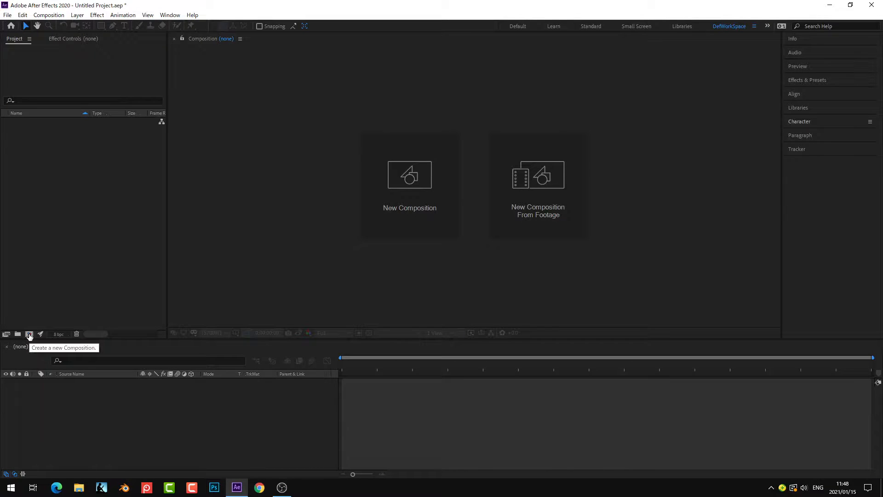
- Create a composition named Main with a duration of 0:00:03:00 and a black background
click(29, 334)
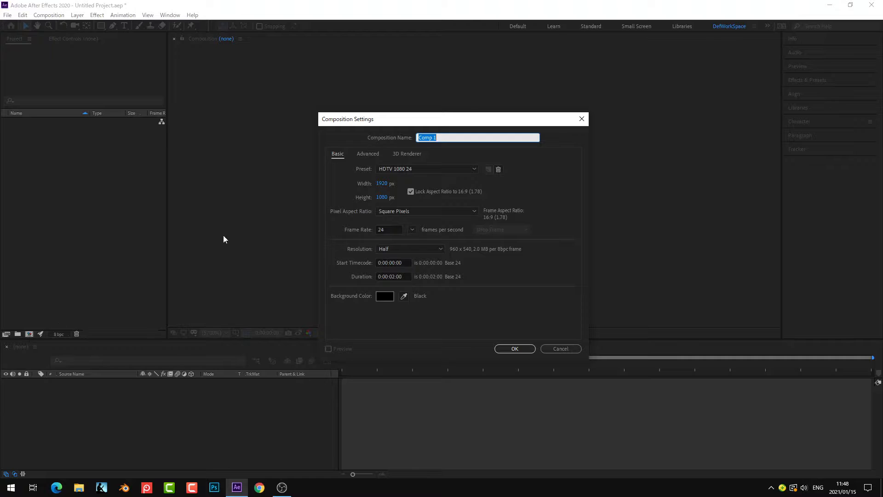
text(Main)
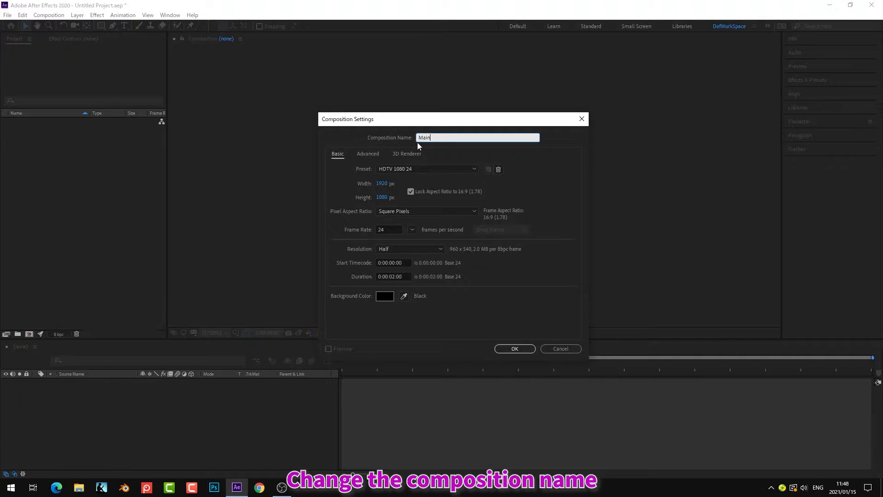
click(377, 274)
text(0;00;03;00)
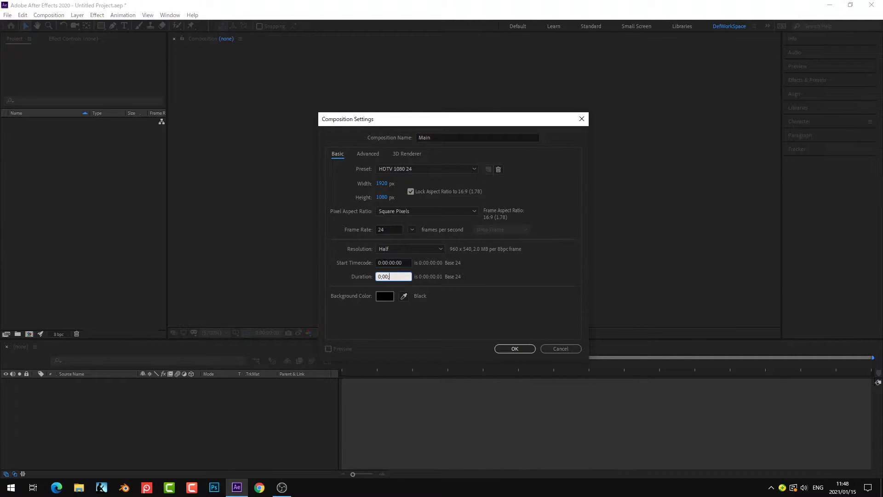
click(379, 295)
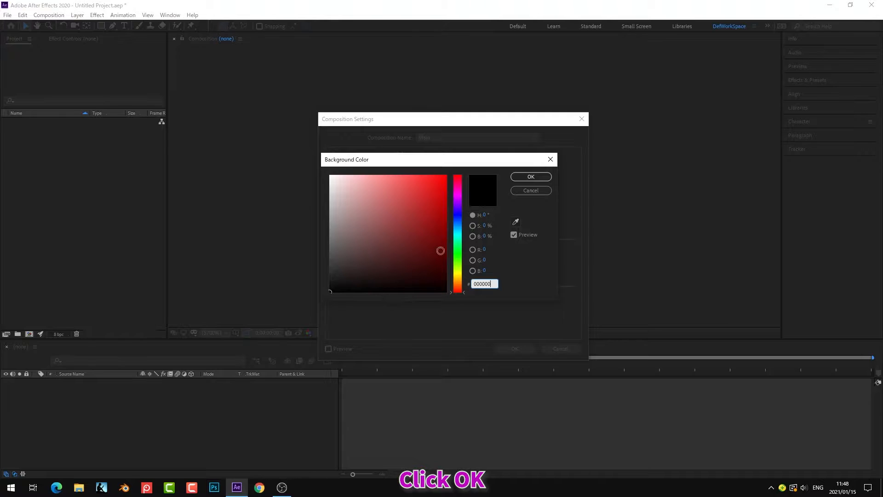
click(531, 178)
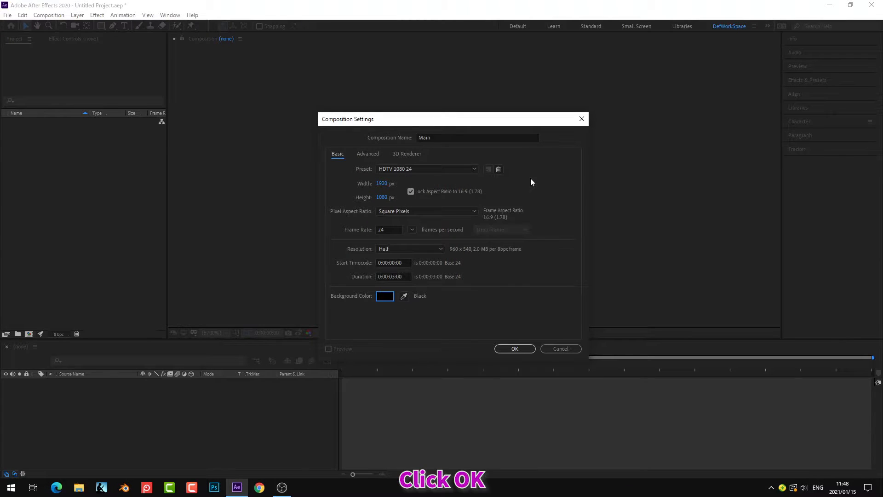
click(515, 348)
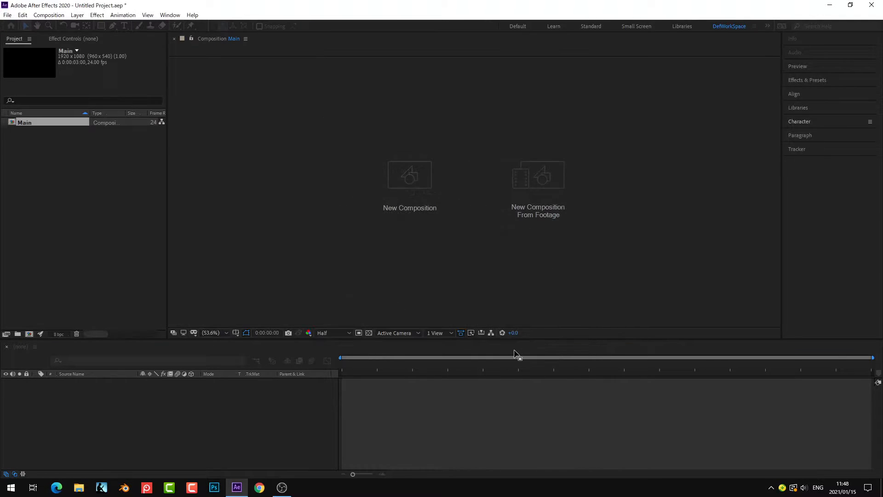
- Add a text layer reading "GLITCH TEXT" in the upper part of the Main composition
click(124, 26)
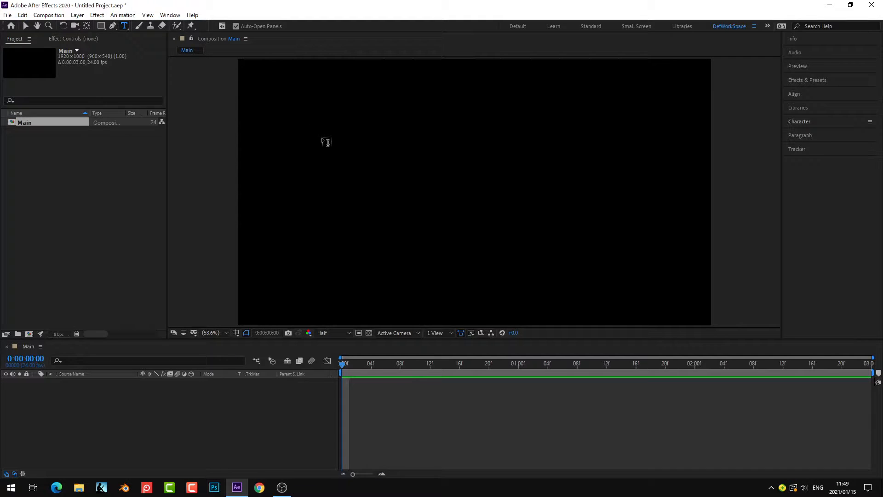
click(327, 142)
text(GLITCH)
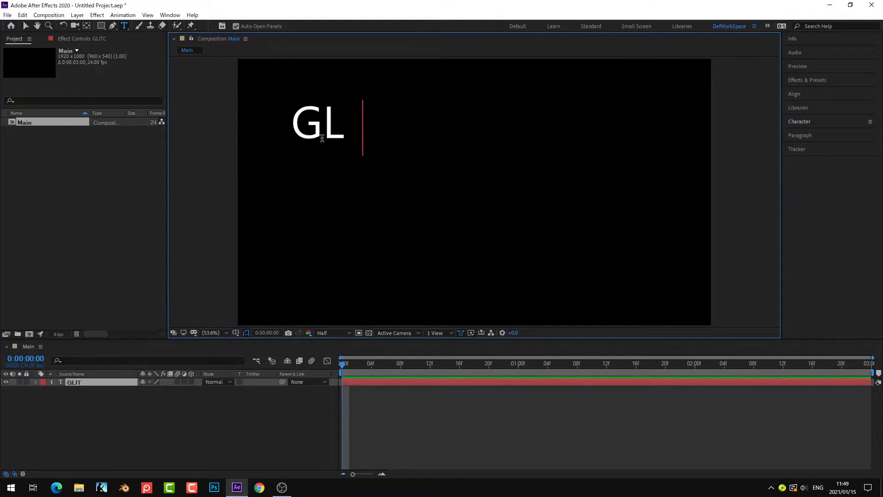
text( TEXT)
key(KP_Enter)
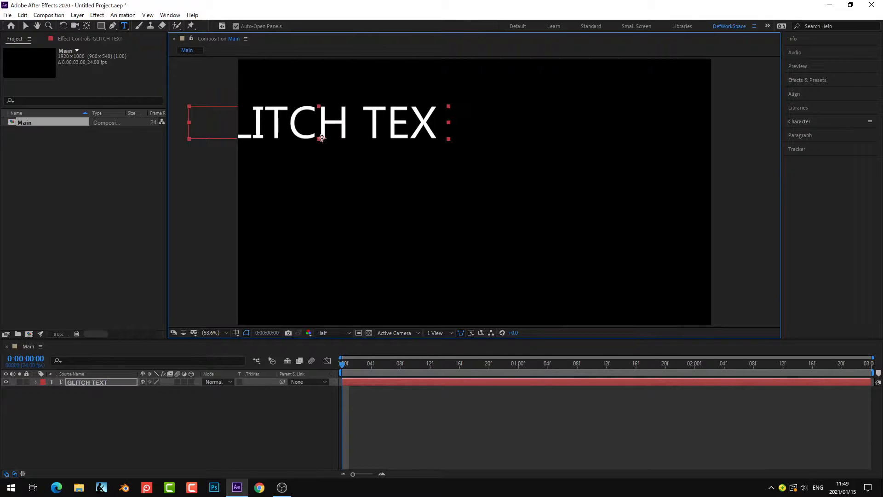
- Set the GLITCH TEXT layer's font to Britannic Bold and its fill color to FFFFFF
click(799, 121)
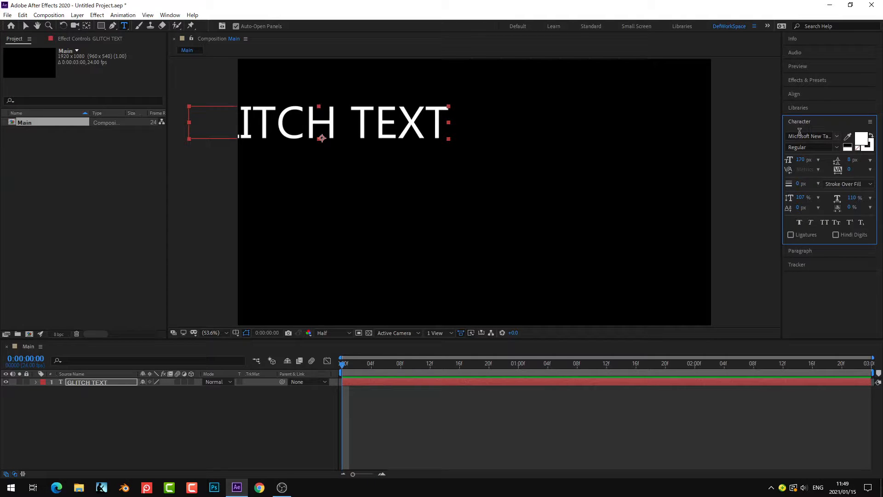
click(799, 136)
text(Britannic Bol)
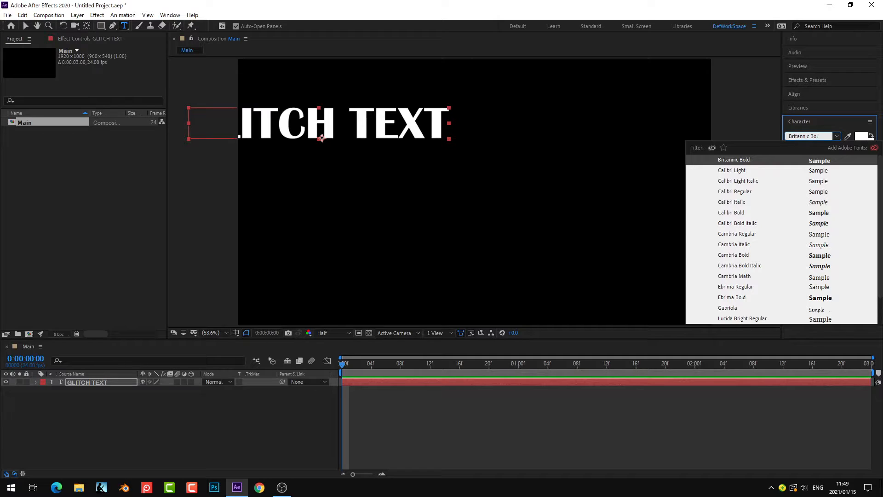
key(Return)
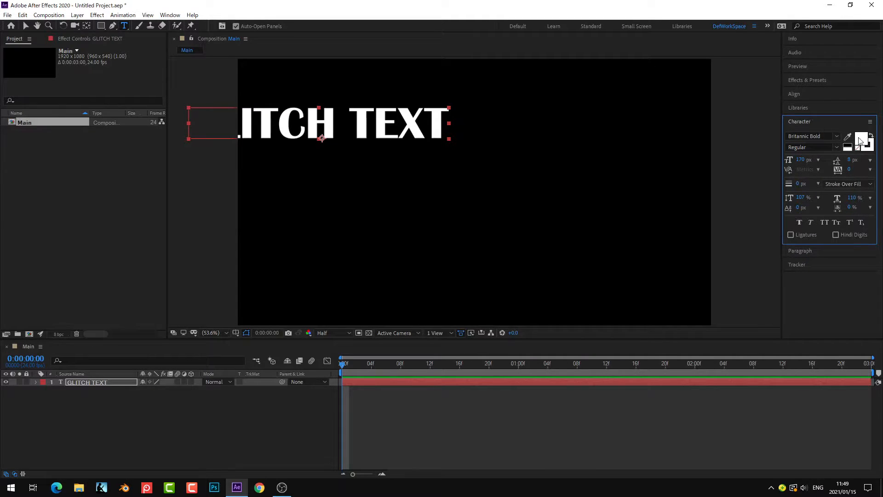
click(860, 139)
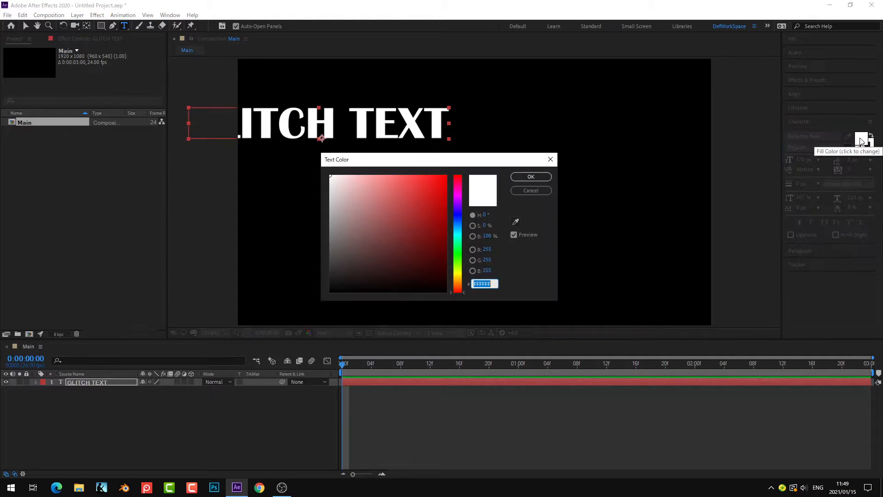
text(FFFFFF)
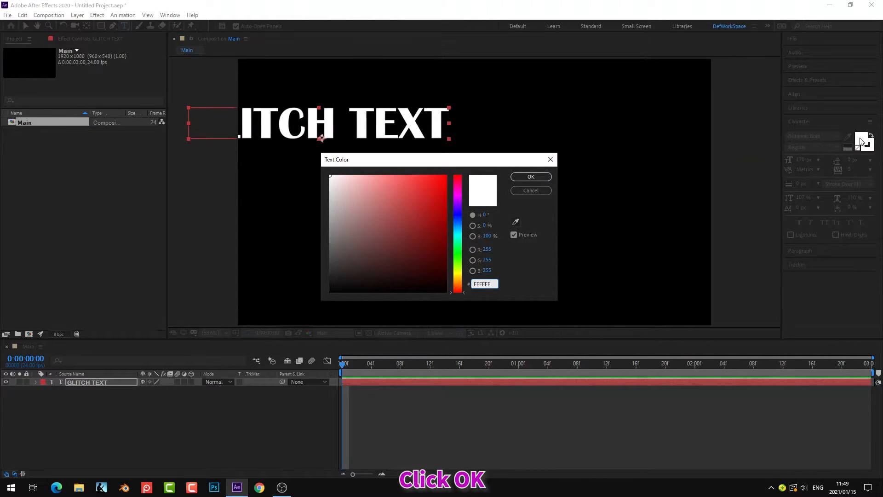
click(531, 178)
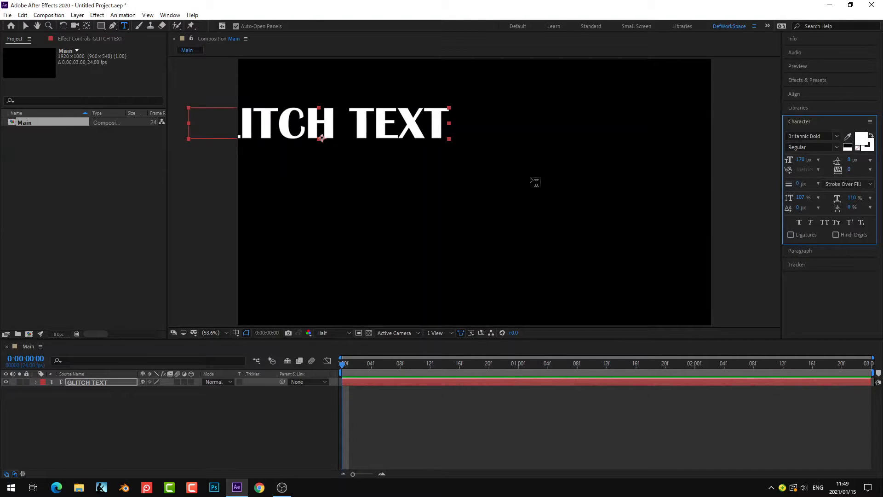
- Set the font size of the GLITCH TEXT layer to 280 px
click(802, 159)
text(28)
key(Return)
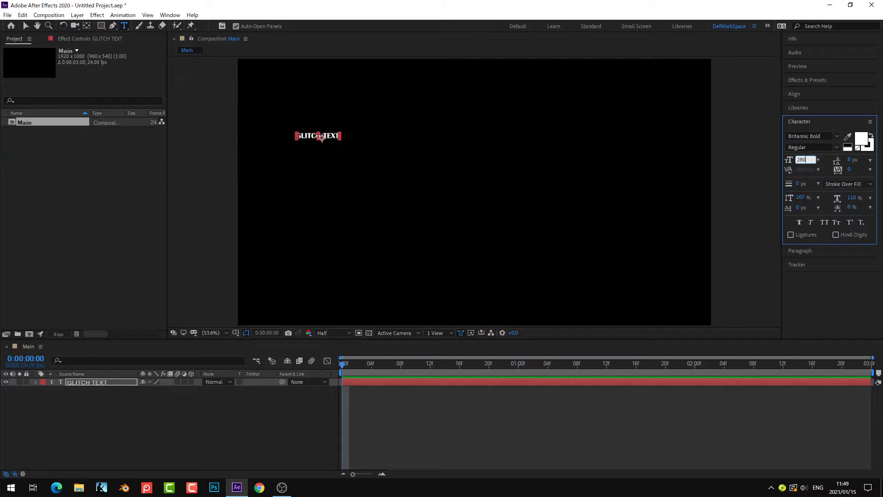
key(Return)
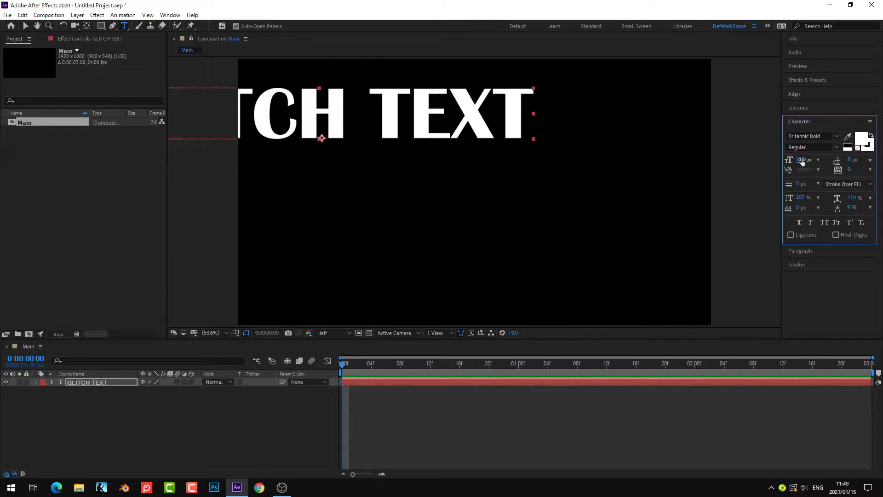
click(801, 122)
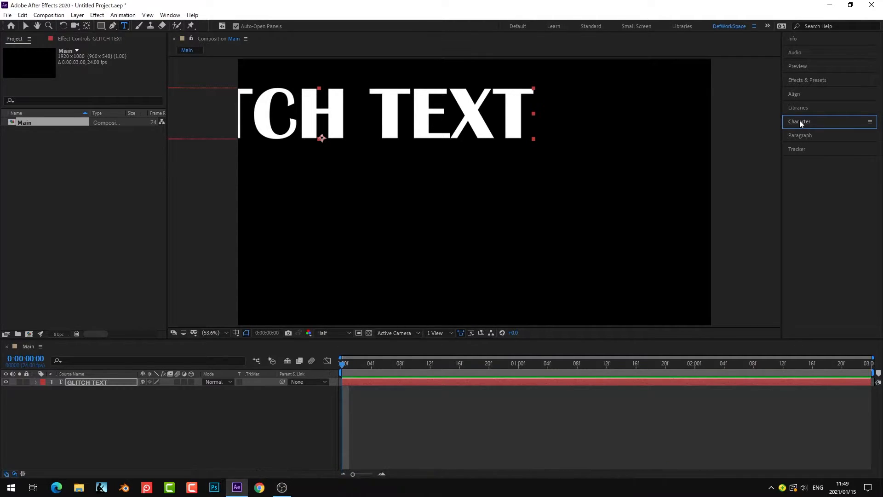
- Center the anchor point within the GLITCH TEXT layer, center the layer in the composition, and deselect it
key(ctrl+alt+Home)
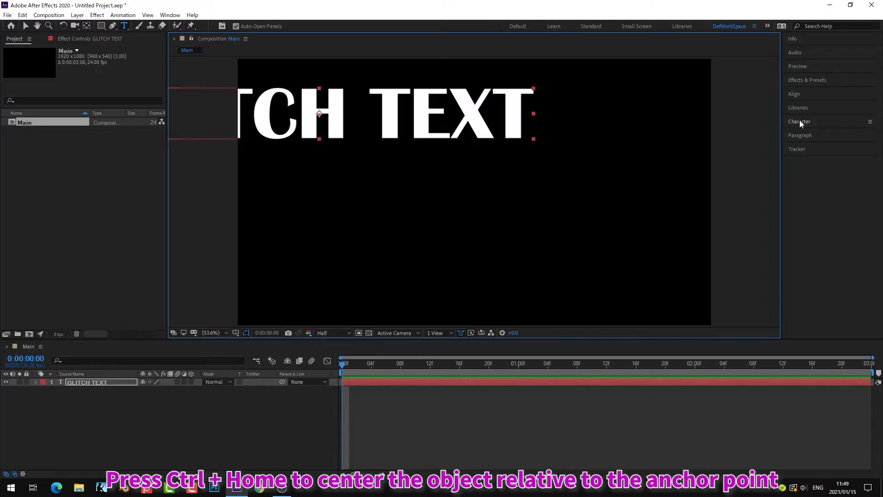
key(ctrl+Home)
click(153, 421)
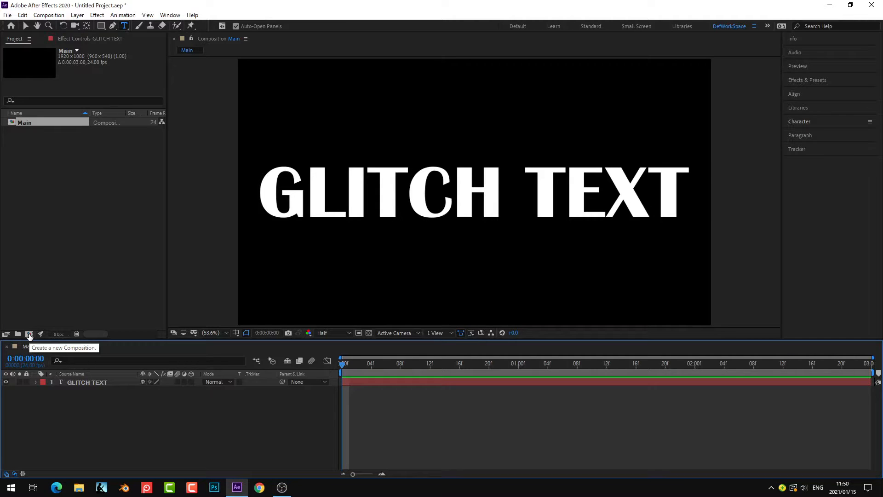
- Create a second composition named Displacement Matte with a duration of 0:00:03:00
click(29, 334)
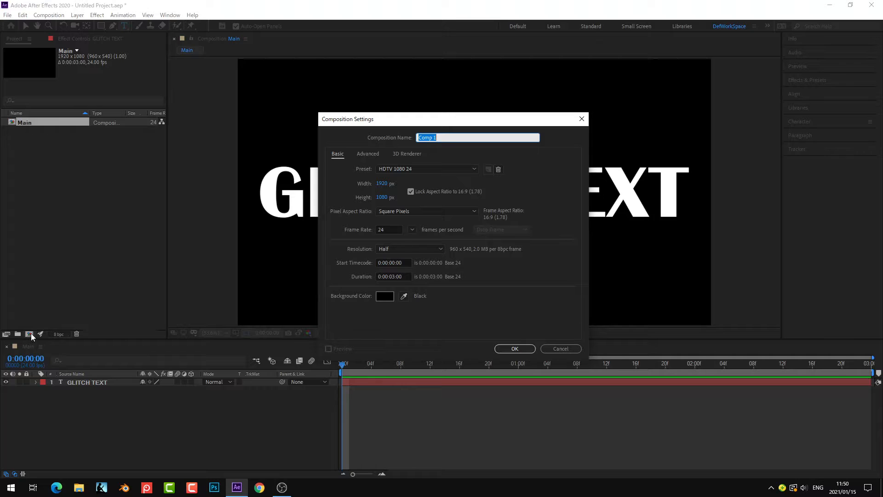
text(D)
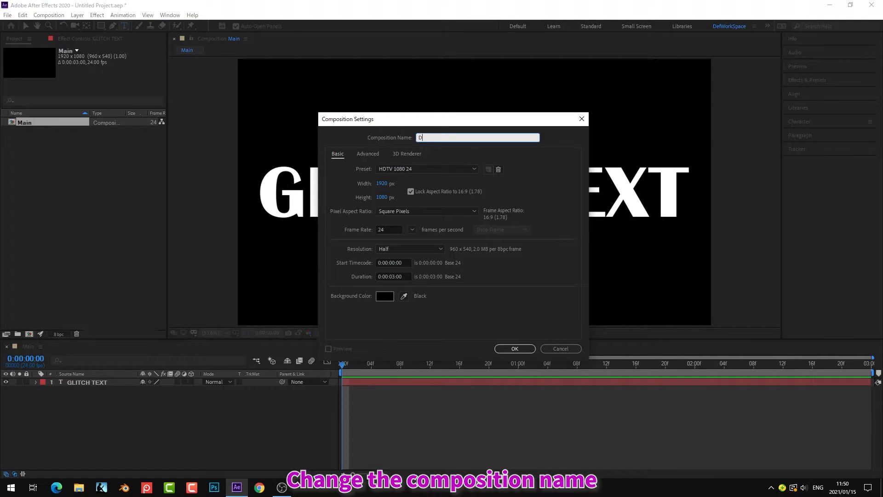
text(isplacement Matte)
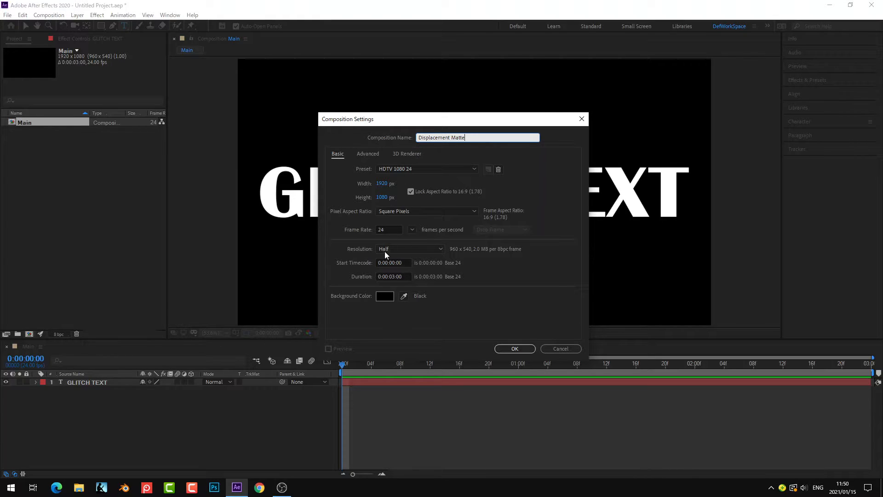
click(377, 274)
text(0;00;03;00)
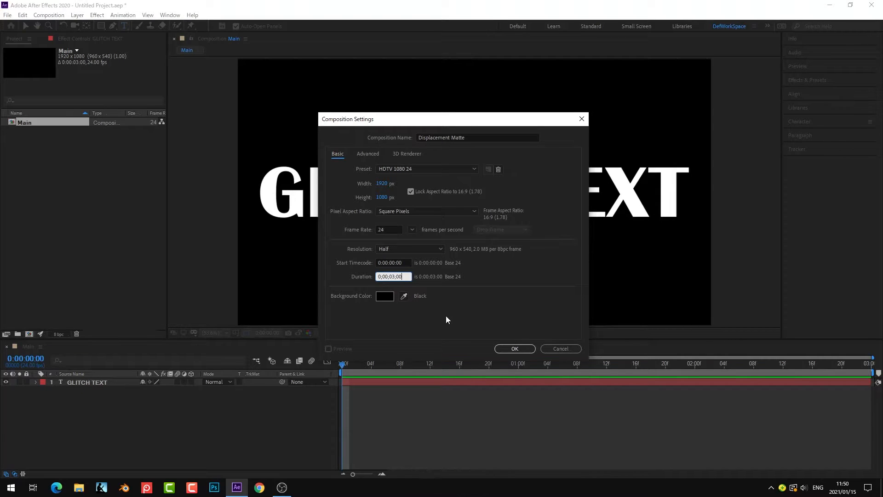
click(515, 348)
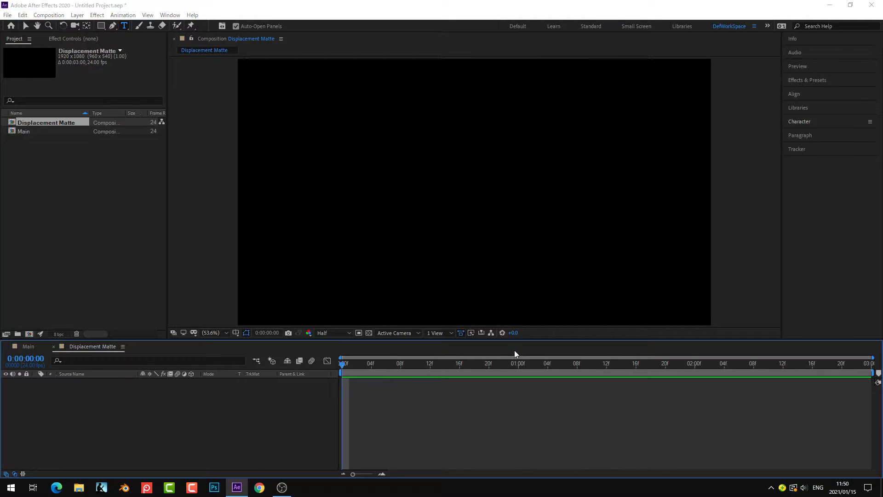
- Add a new solid layer named Fractal Noise to the Displacement Matte composition
key(ctrl+y)
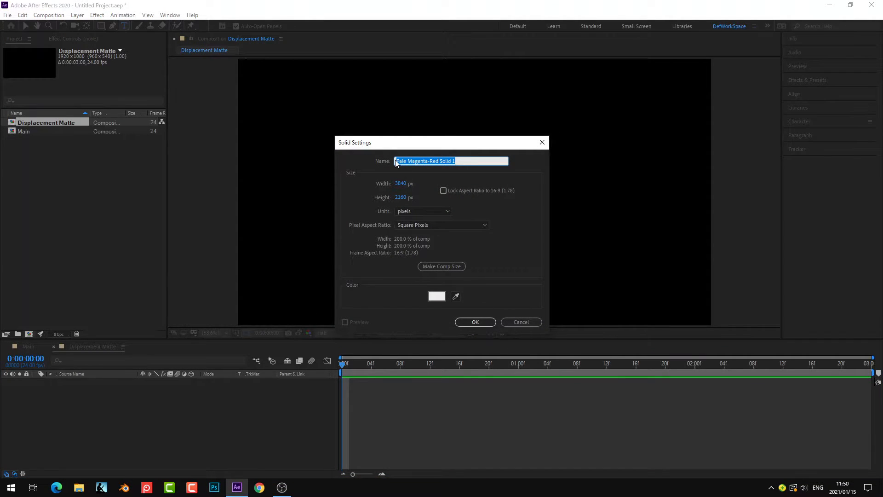
text(Fractal Noise)
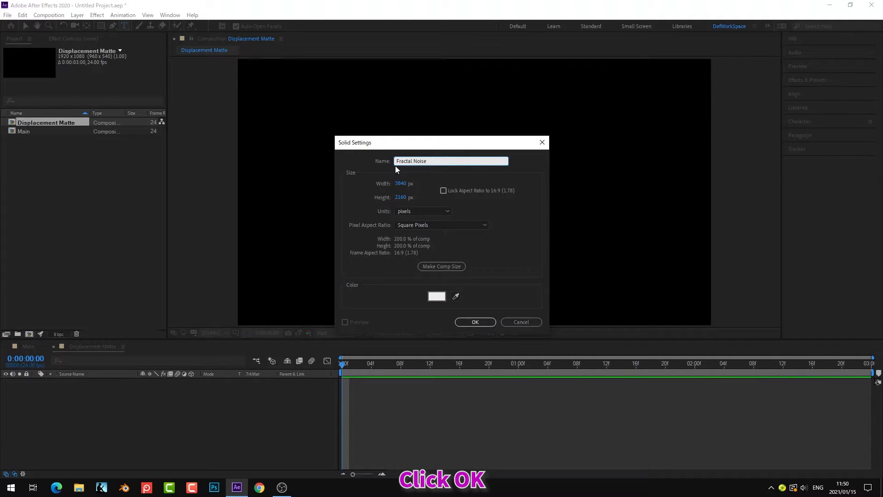
click(475, 321)
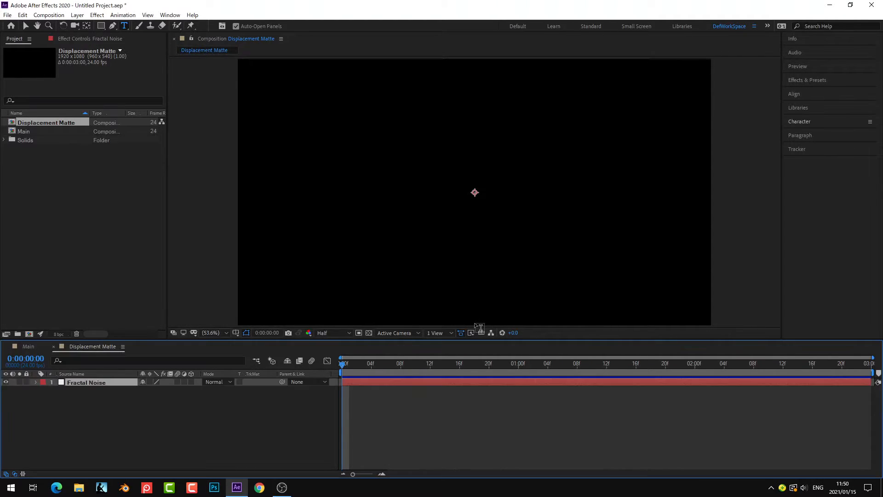
- Find the Fractal Noise effect under Noise & Grain and apply it to the Fractal Noise solid
click(808, 80)
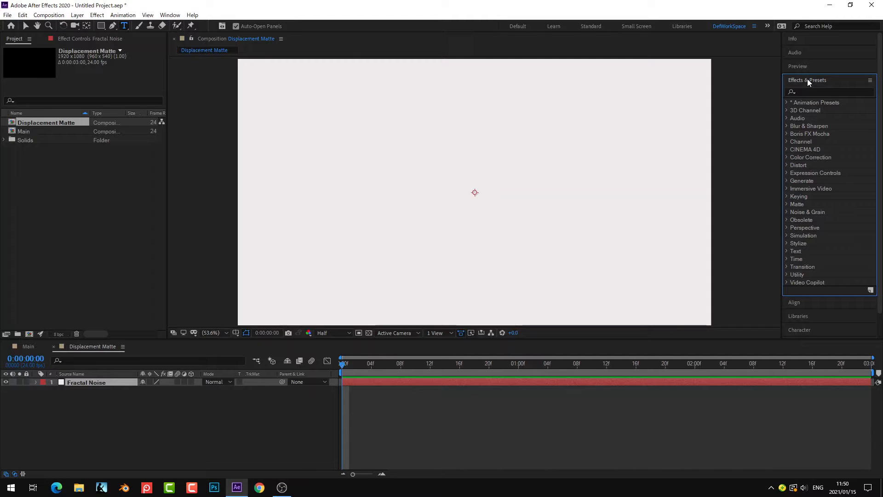
click(808, 91)
text(F)
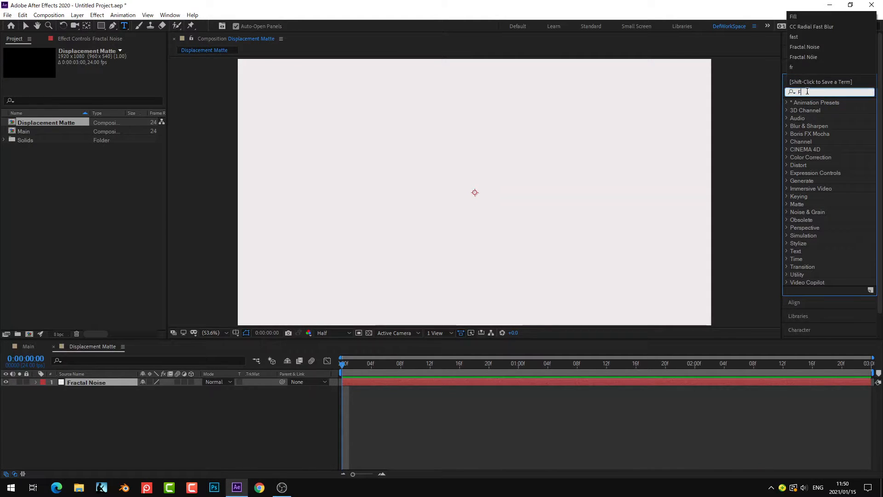
text(ractal Noise)
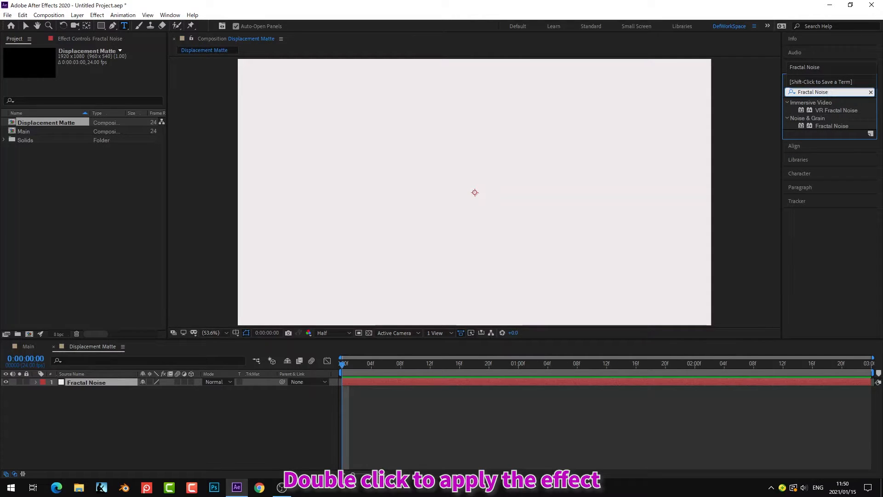
key(Return)
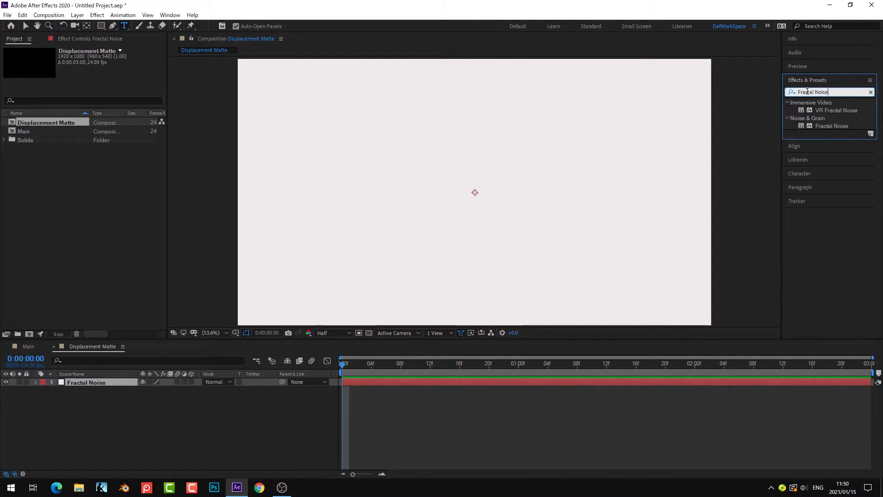
double_click(810, 126)
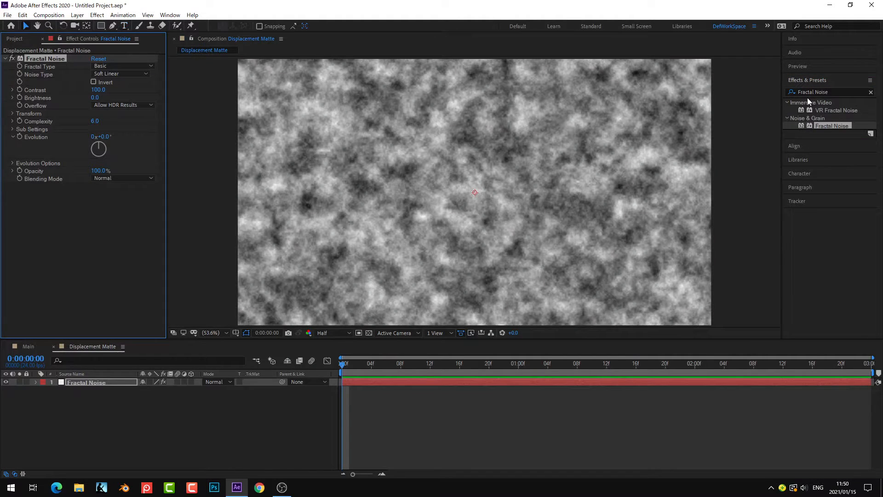
click(809, 81)
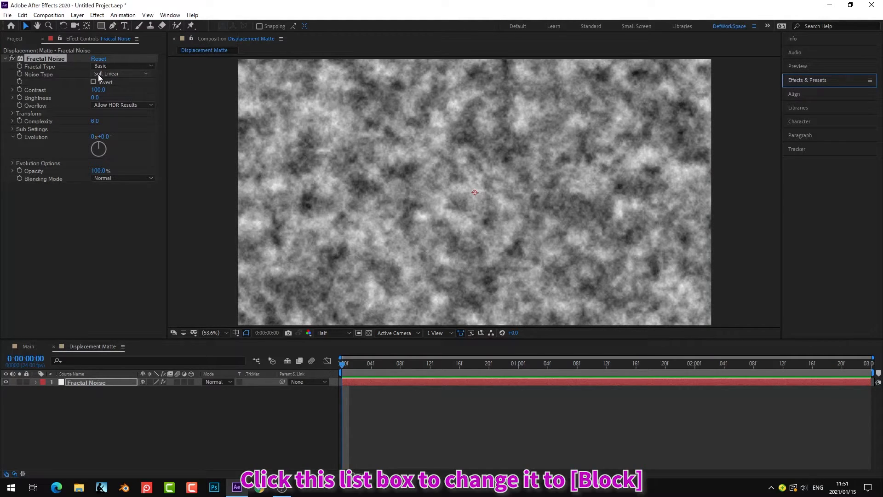
- Set the Fractal Noise effect's noise type to Block and its complexity to 2
click(97, 74)
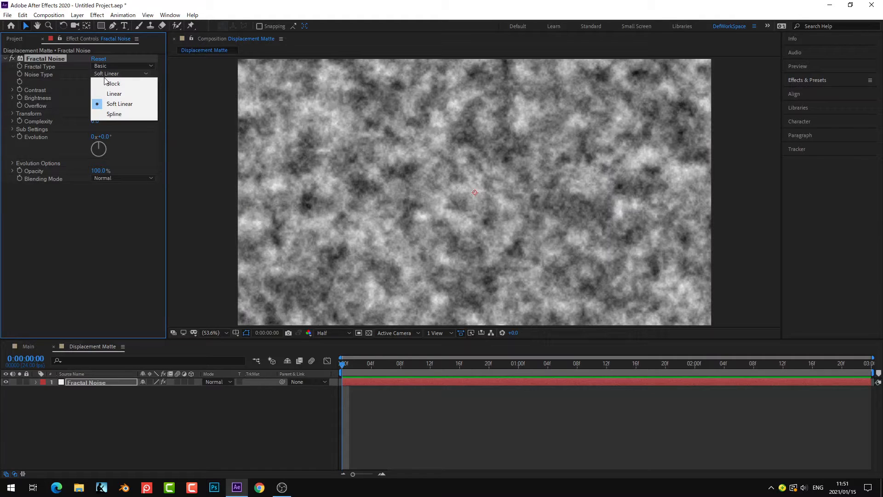
click(113, 83)
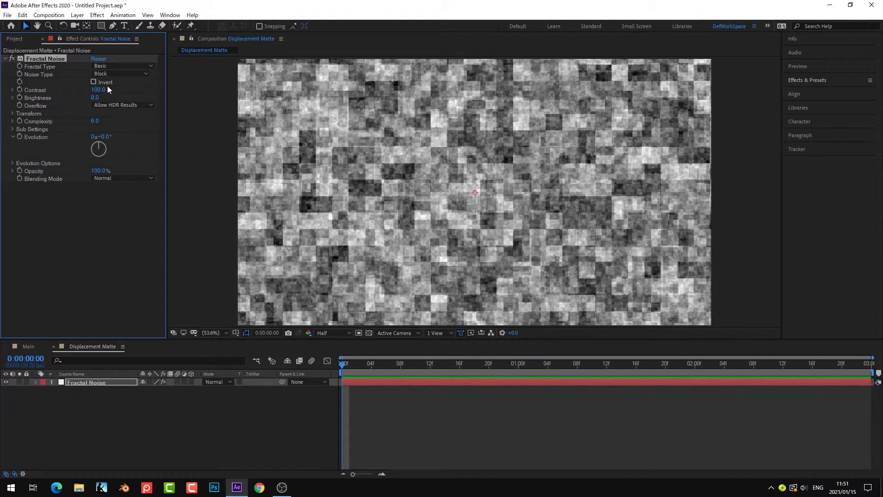
right_click(39, 122)
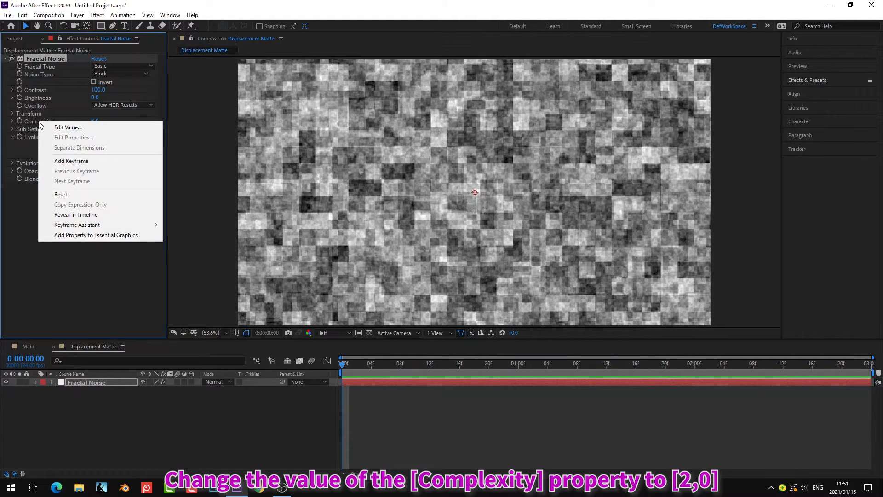
click(68, 127)
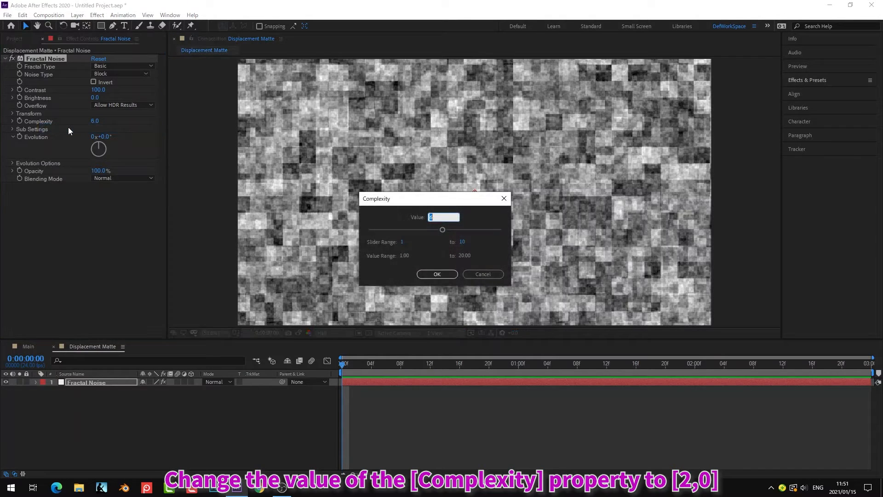
text(2)
key(Return)
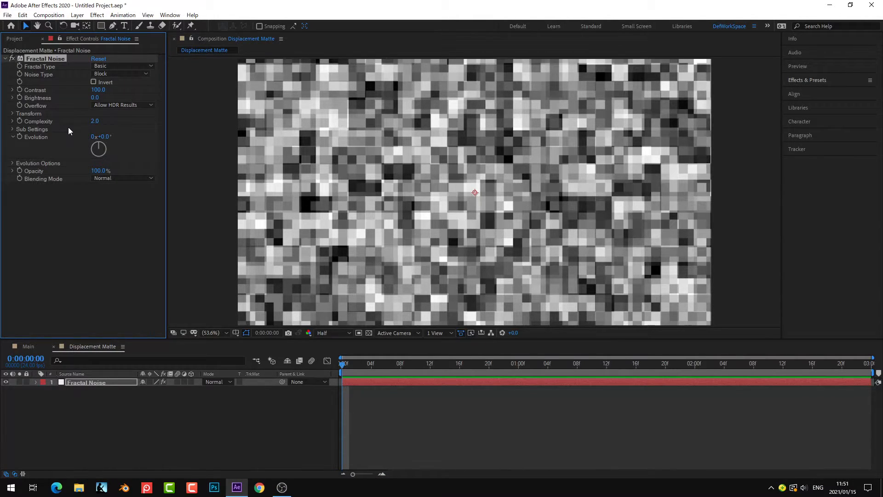
- Add the expression wiggle(20,250) to the Fractal Noise brightness property
alt+click(19, 98)
text(wiggle(2))
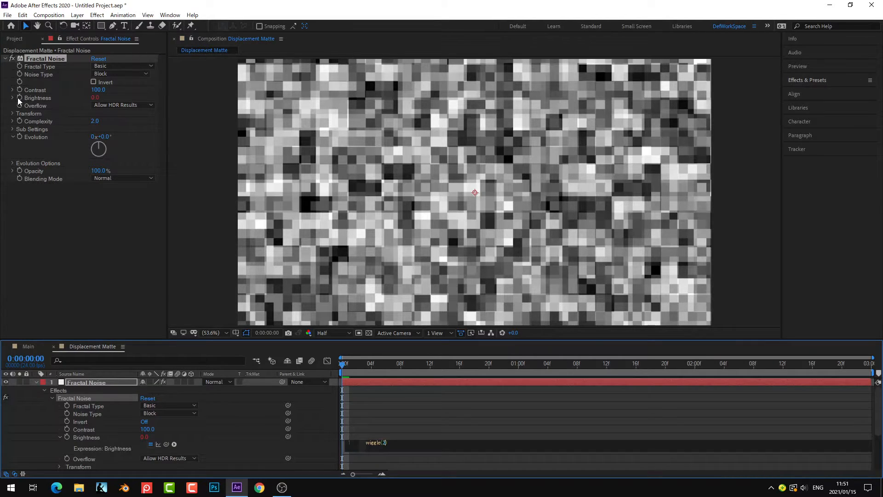
text(0,250)
- Turn off uniform scaling in the Fractal Noise transform and add the expression wiggle(25,500) to both Scale Width and Scale Height
click(12, 114)
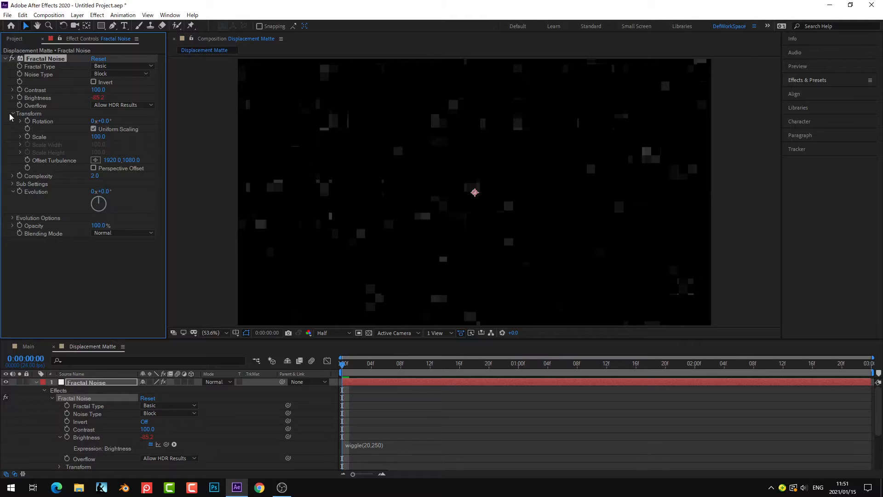
click(94, 129)
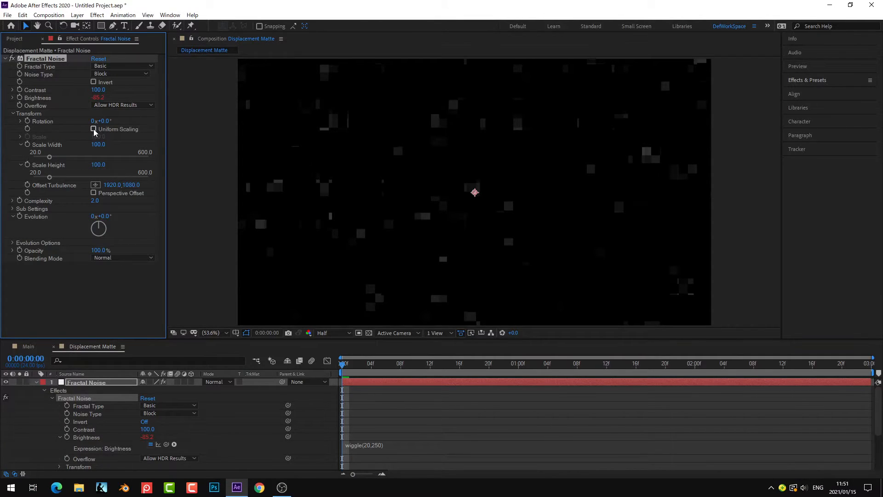
alt+click(27, 145)
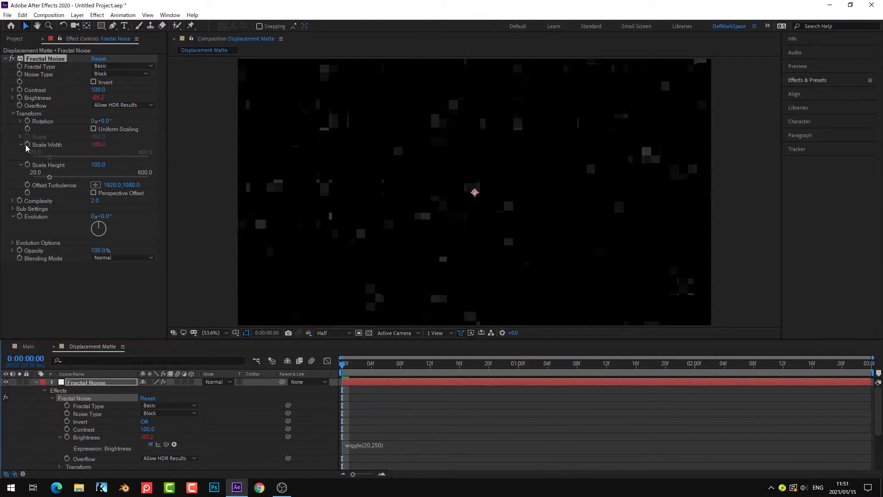
text(wiggle(25,500))
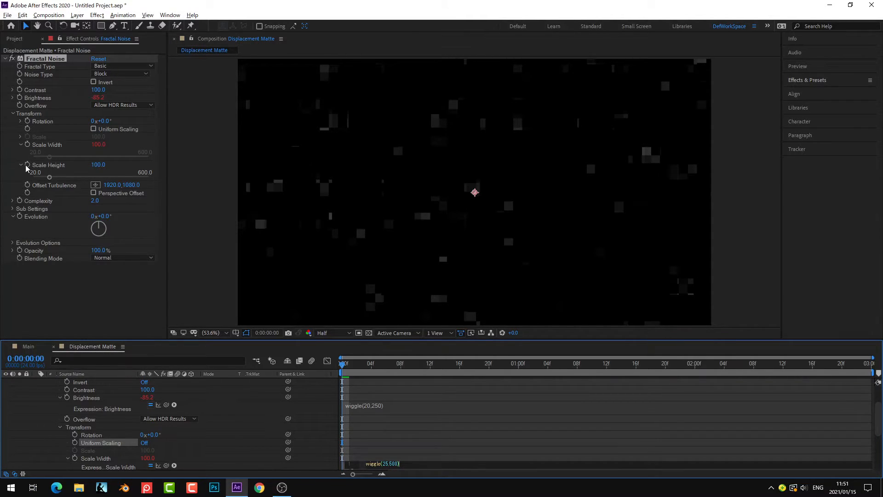
alt+click(27, 164)
text(wiggle(25,500))
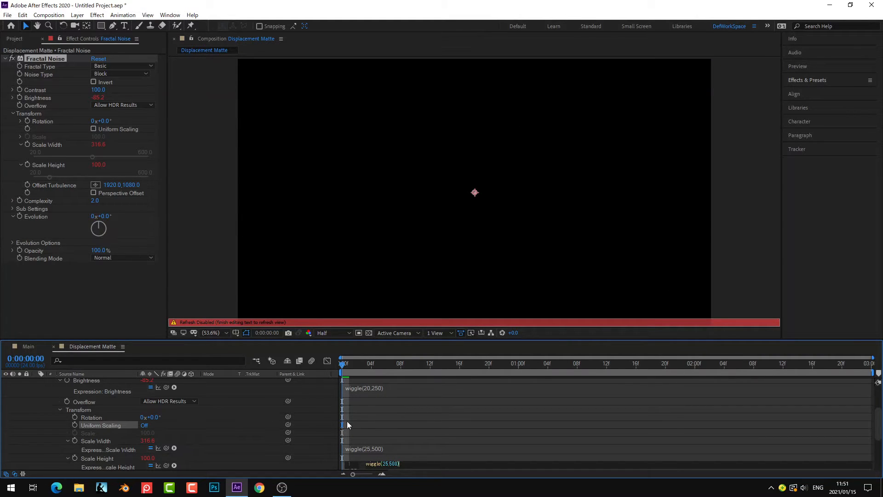
click(362, 433)
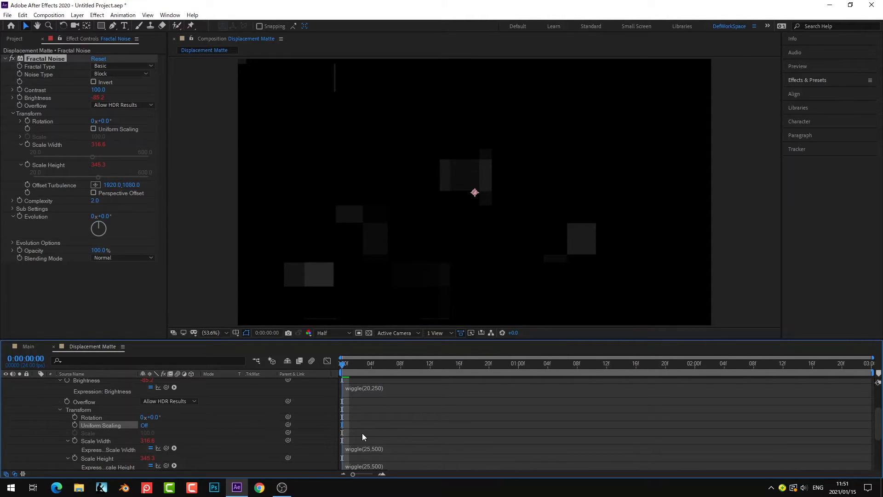
- Add the expression time*500 to the Fractal Noise evolution property
alt+click(17, 217)
text(time*5)
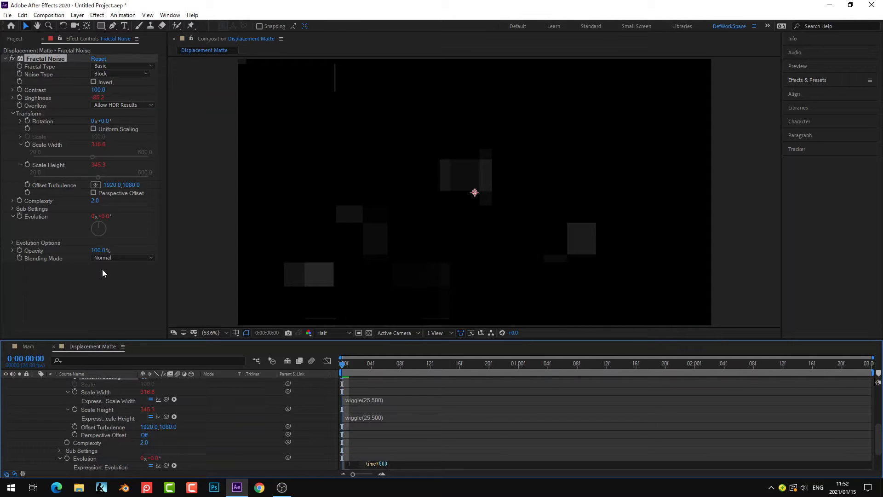
text(00)
click(362, 434)
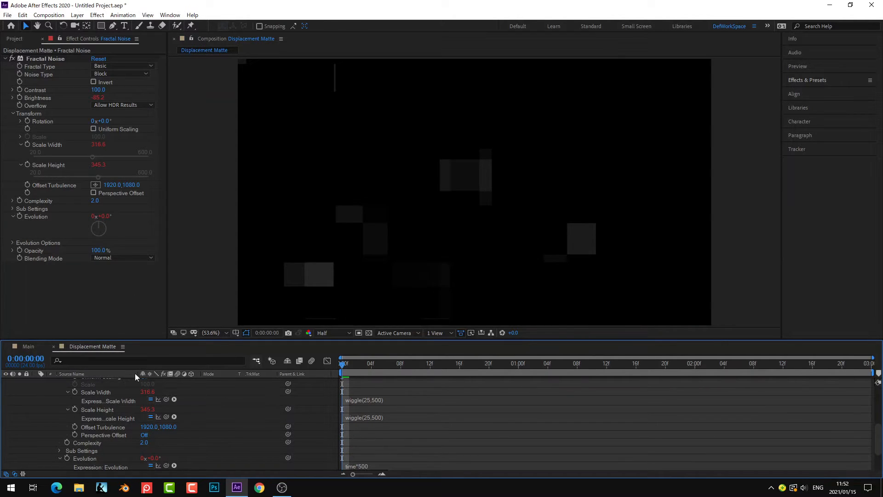
- Add the Displacement Matte composition to the Main composition beneath GLITCH TEXT, using the text layer as its alpha matte
click(29, 346)
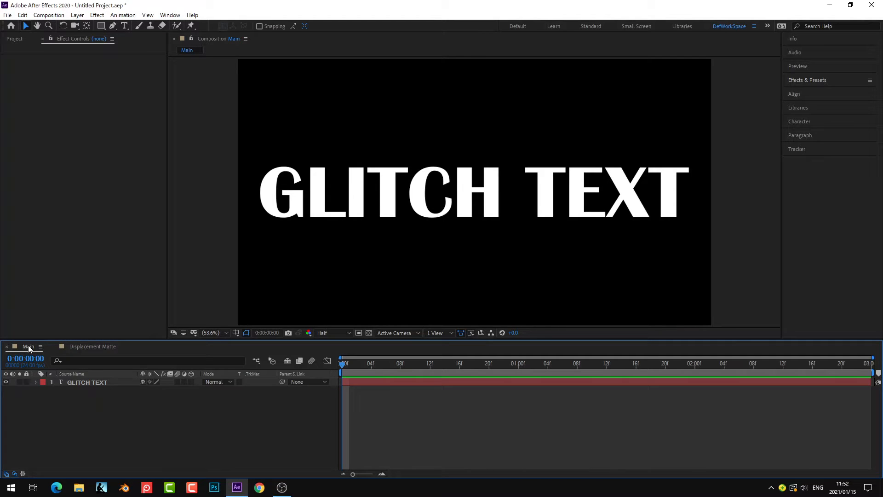
key(ctrl+0)
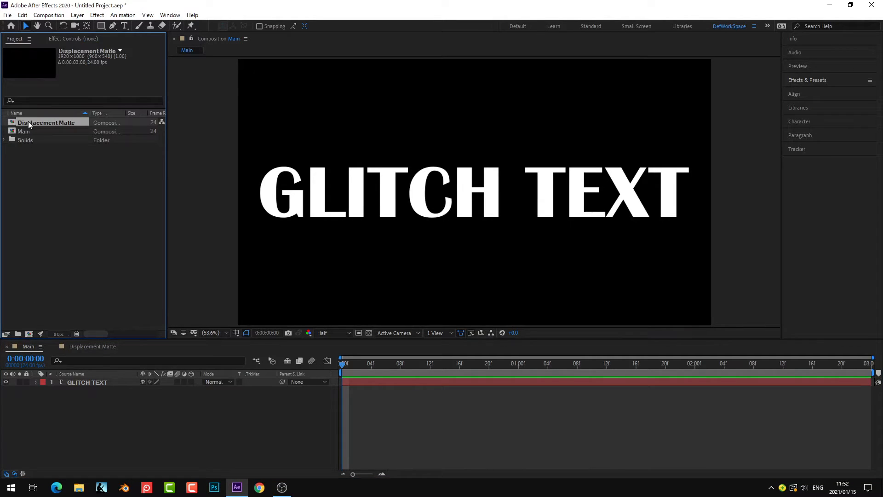
drag(29, 121, 121, 455)
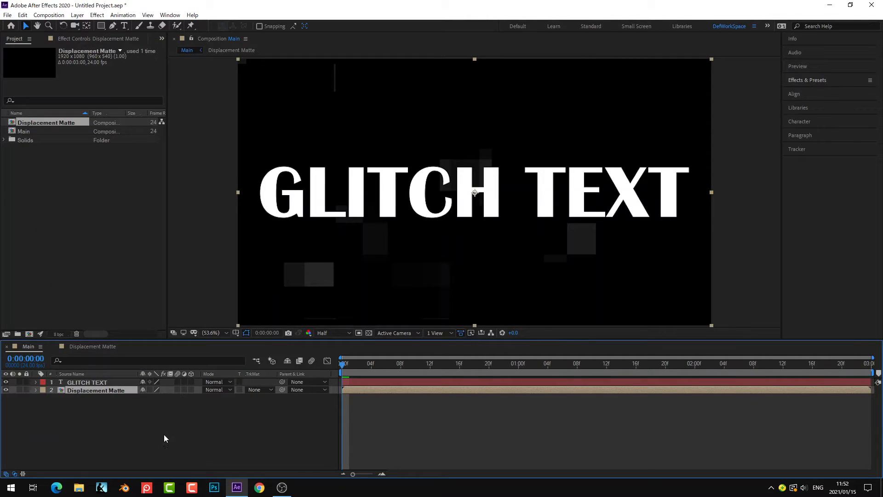
click(253, 390)
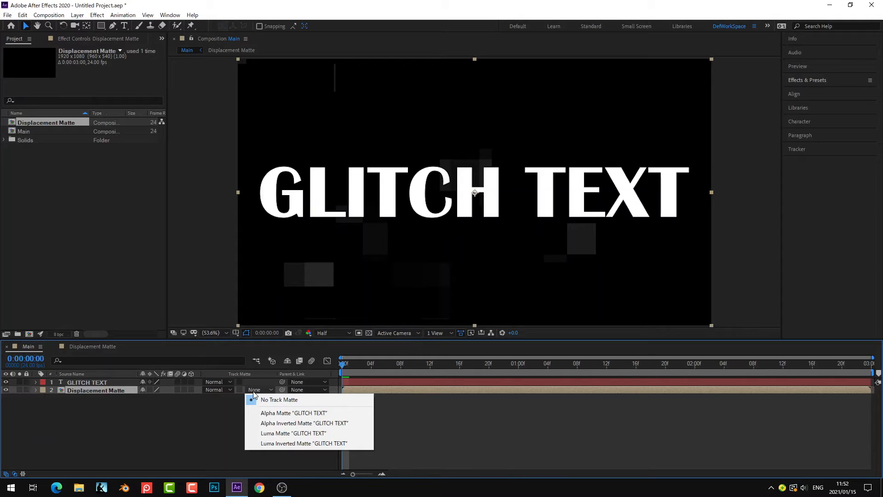
click(276, 413)
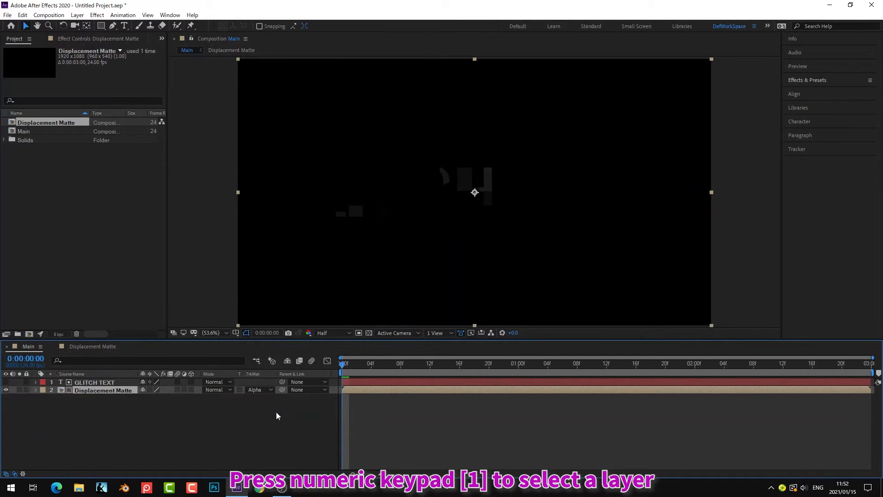
- Duplicate the GLITCH TEXT layer and shift the copy in time so that it starts at frame 20
key(KP_1)
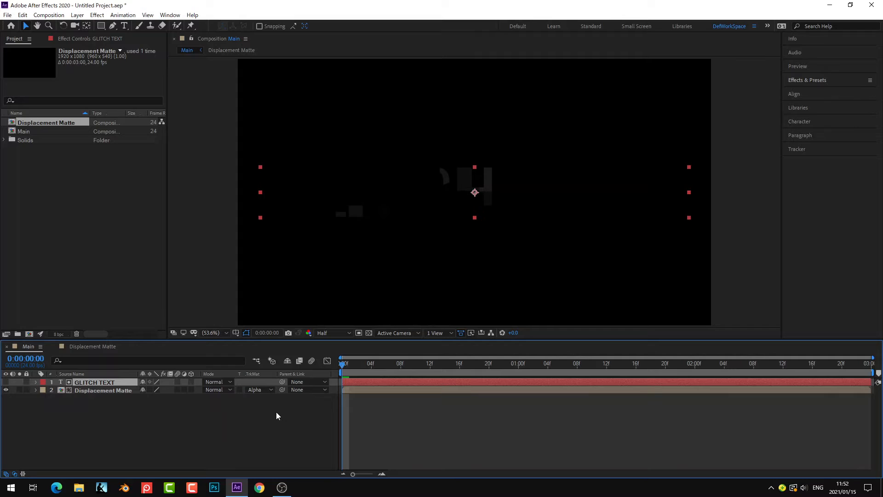
key(ctrl+d)
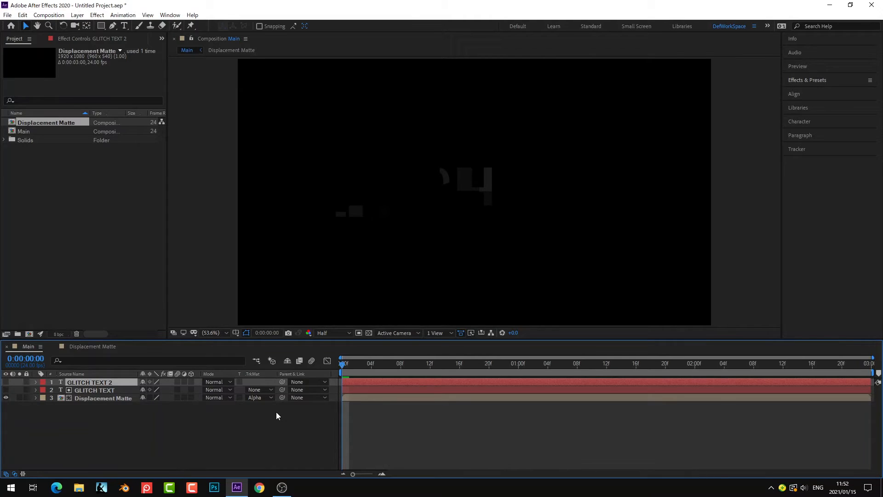
key(alt+shift+Page_Down)
key(alt+shift+Page_Down)
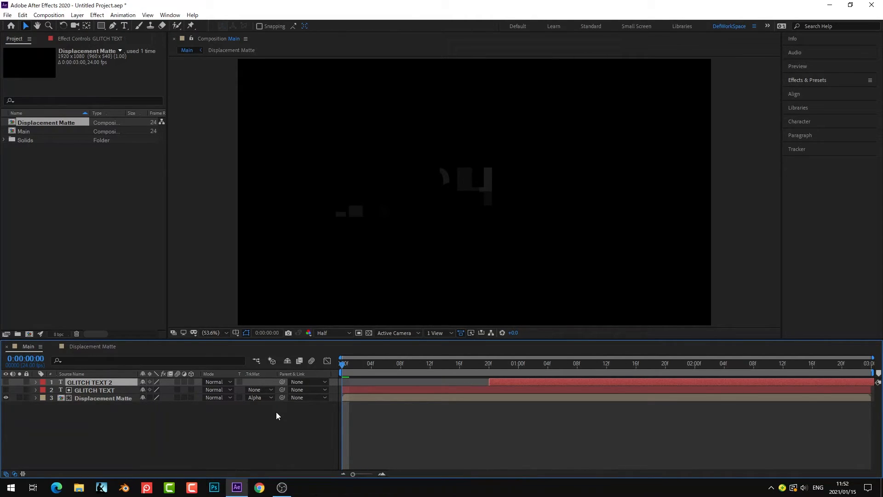
- Find the Displacement Map effect and apply it to the original GLITCH TEXT layer
key(KP_2)
click(808, 80)
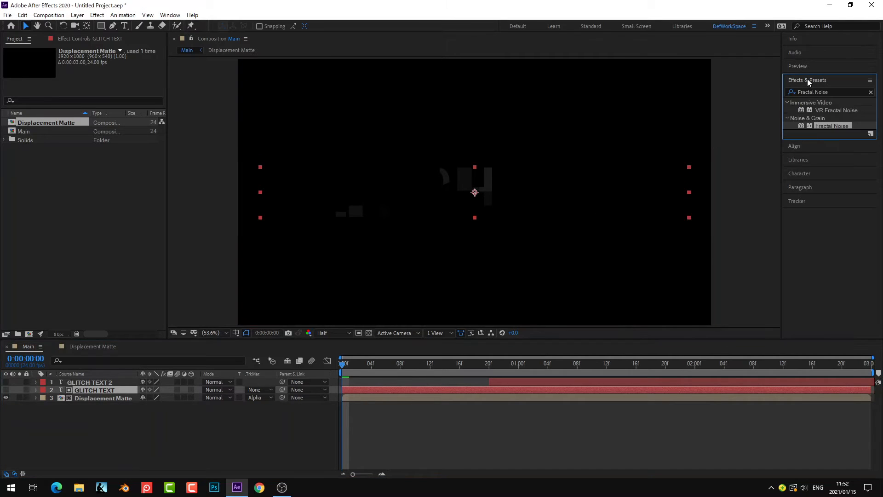
click(871, 92)
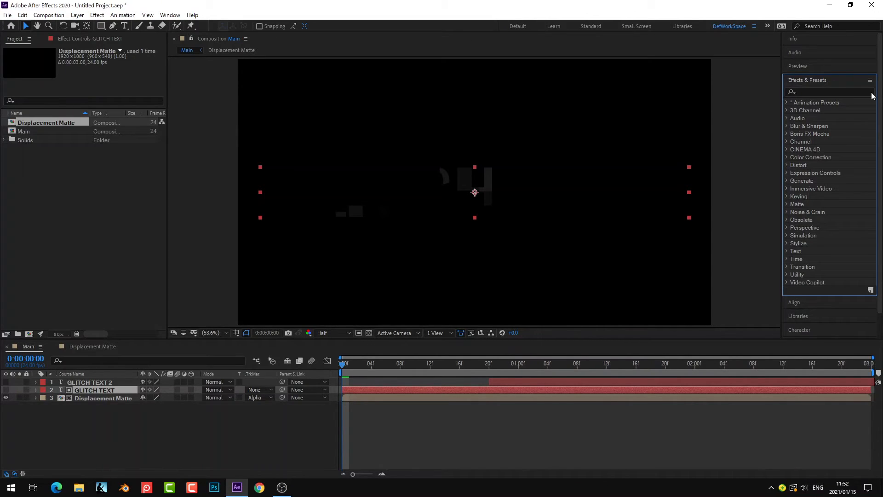
click(807, 91)
text(Di)
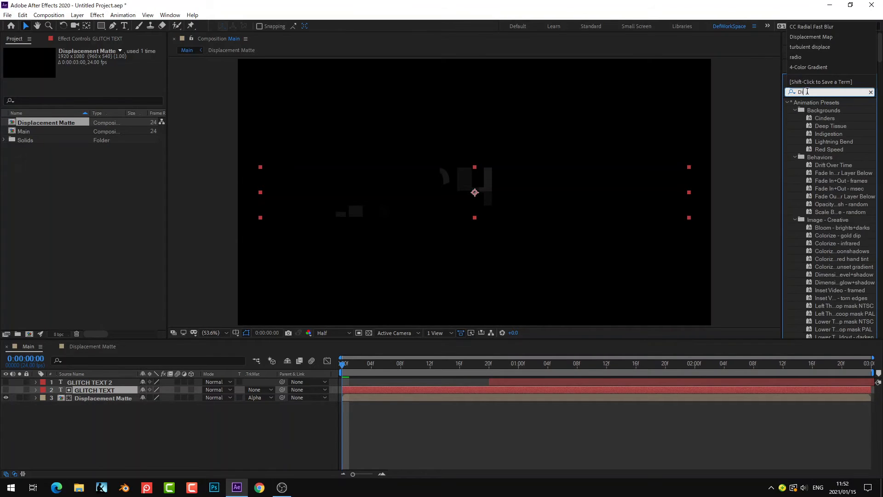
text(splacement)
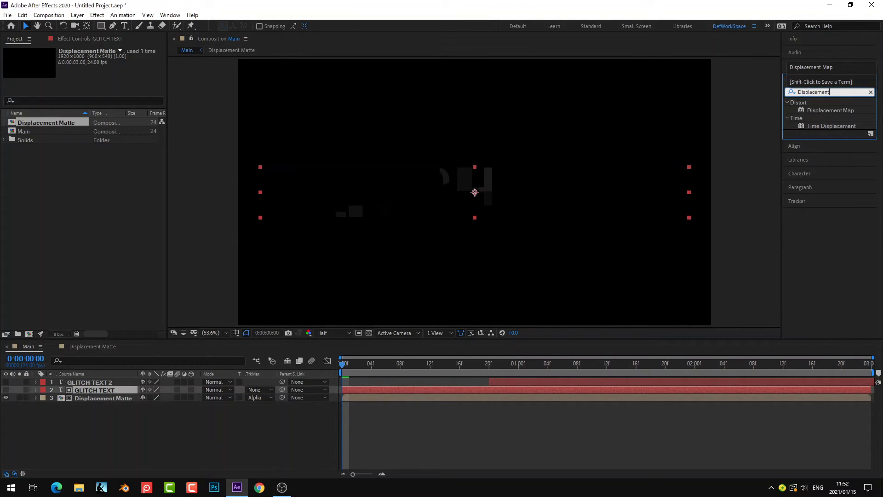
text( Map)
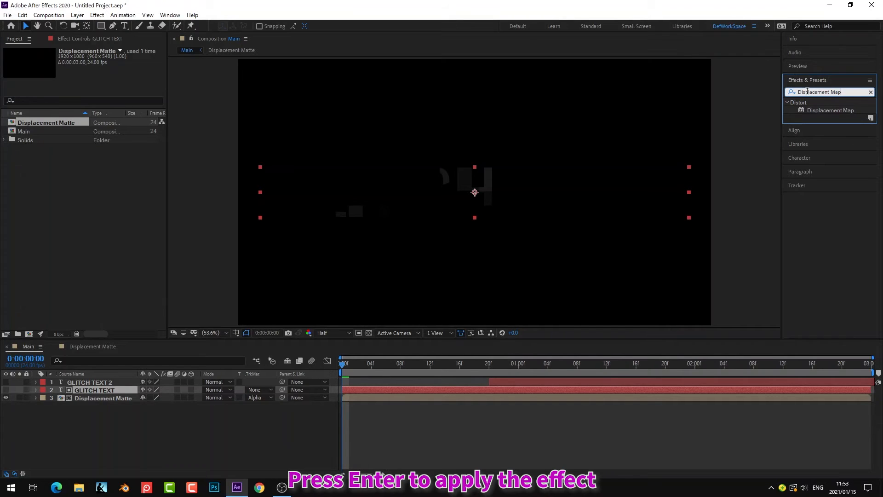
key(Return)
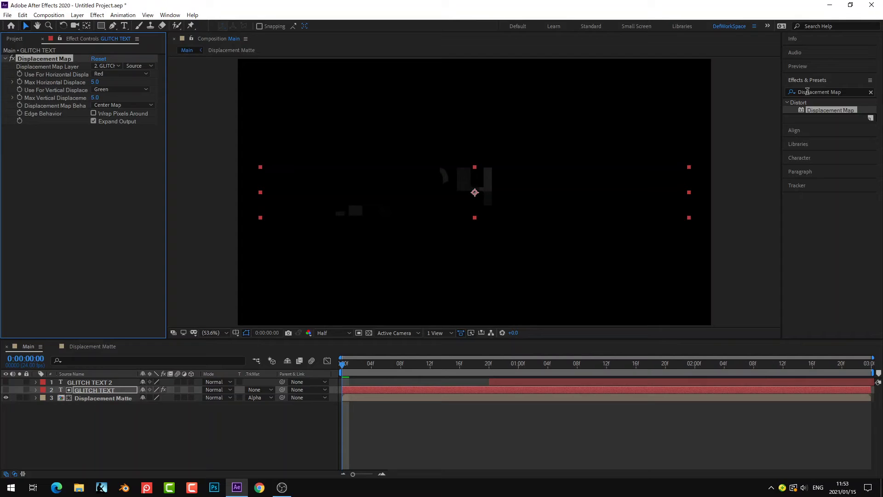
click(808, 80)
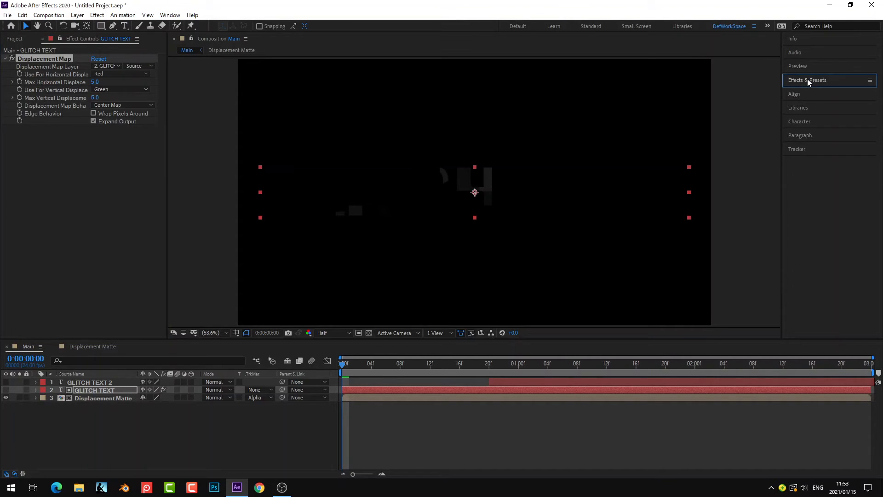
- Set the Displacement Map's map layer to Displacement Matte, sampled with Effects & Masks
click(428, 47)
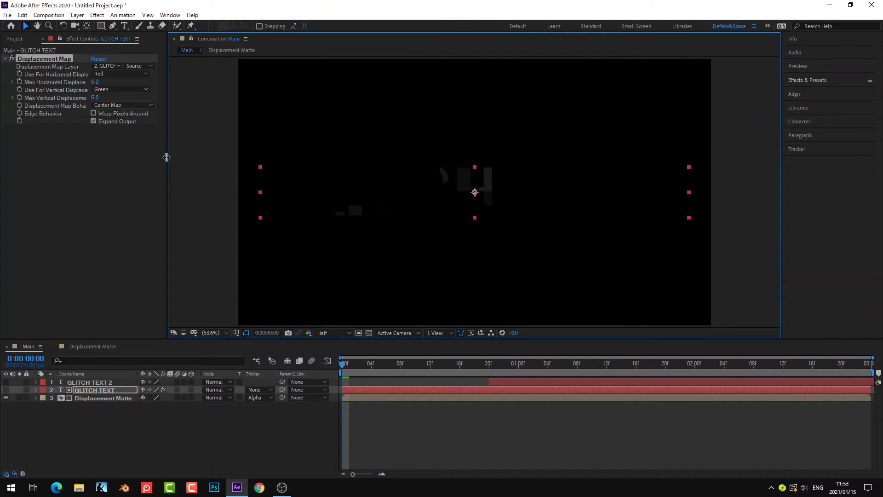
drag(166, 157, 203, 180)
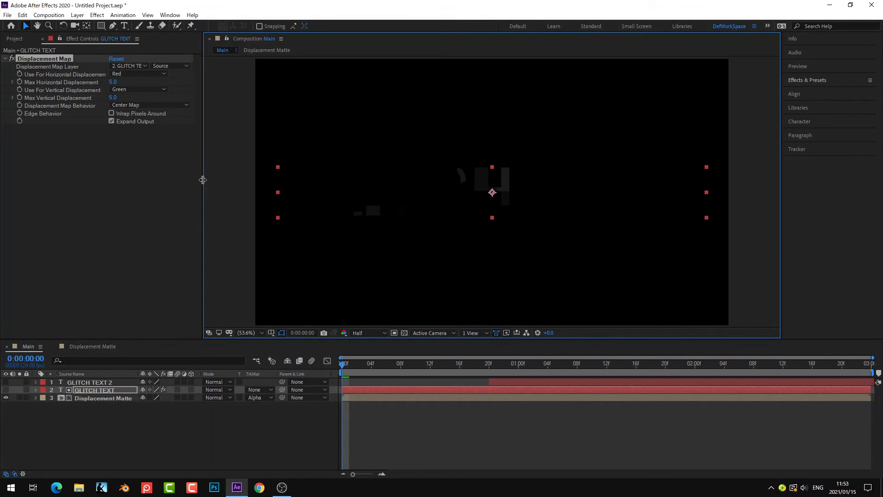
click(111, 66)
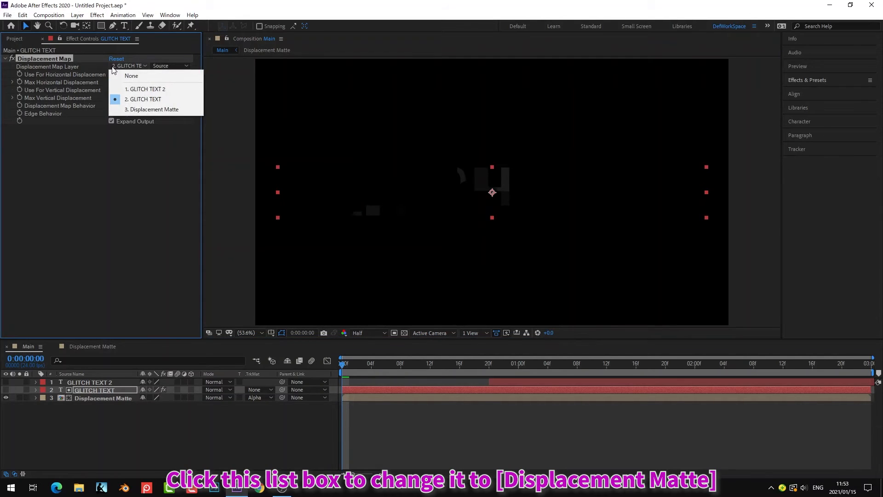
click(154, 109)
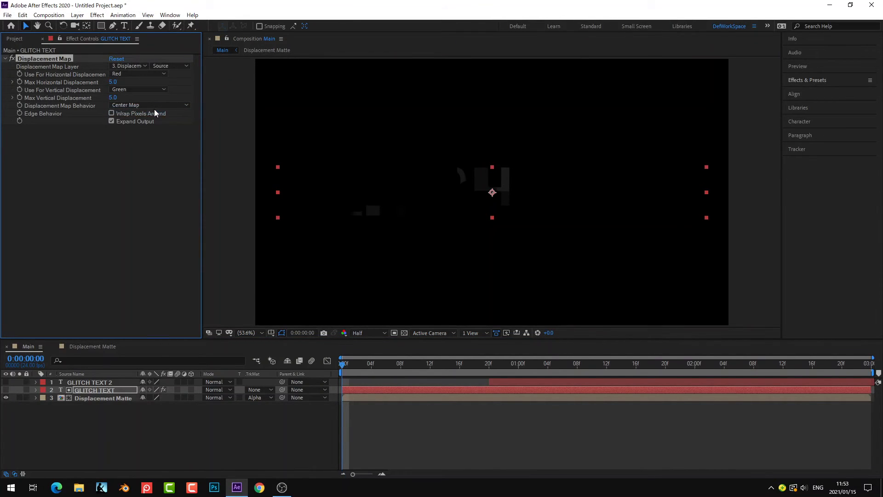
click(154, 66)
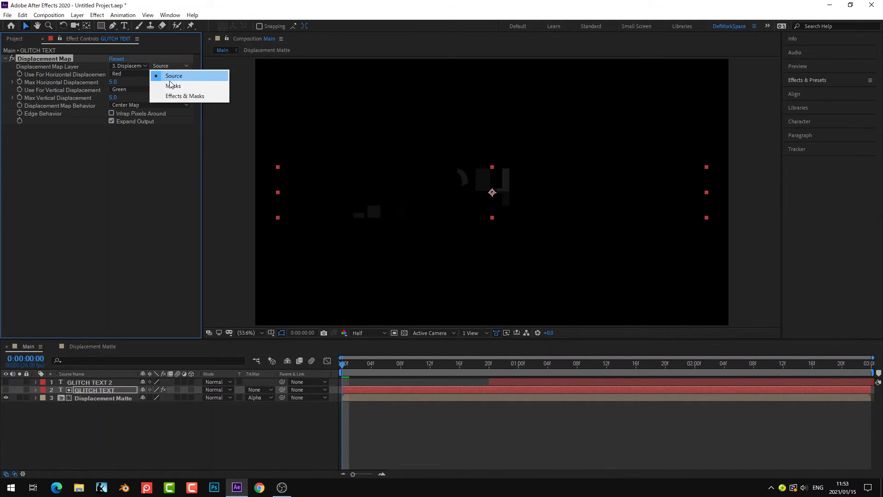
click(186, 96)
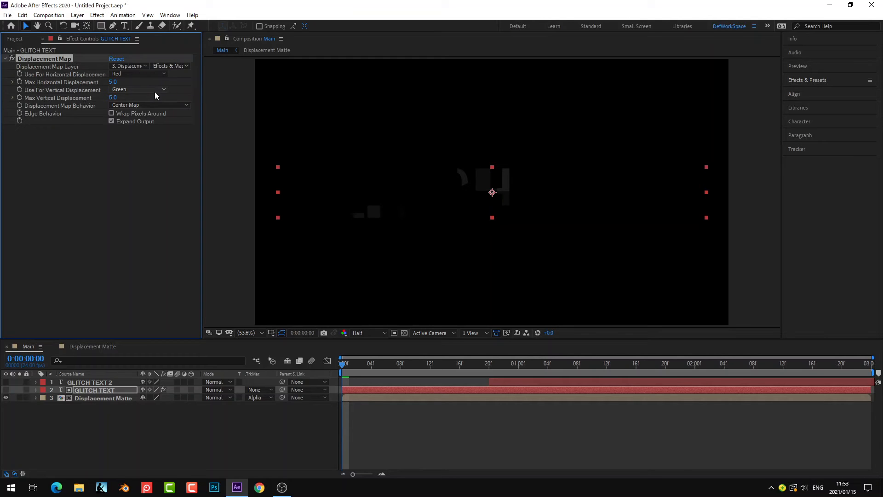
- Set the Displacement Map's maximum horizontal displacement to 10
right_click(63, 82)
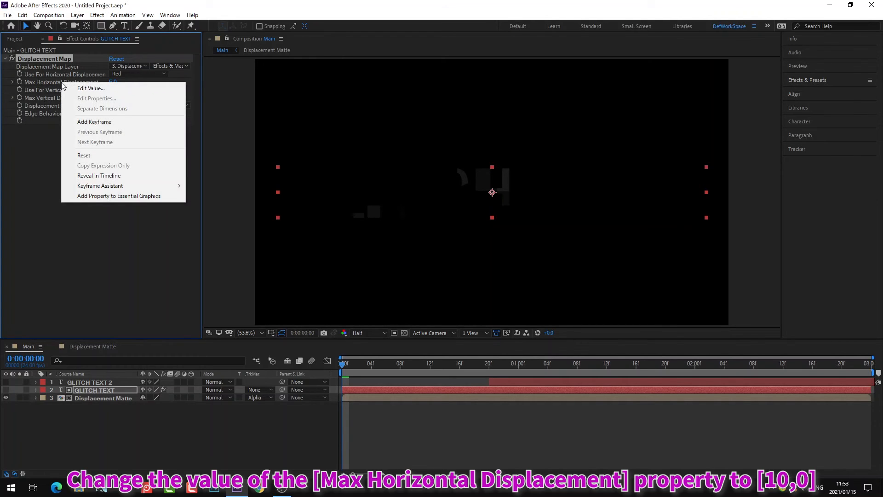
click(91, 87)
text(10)
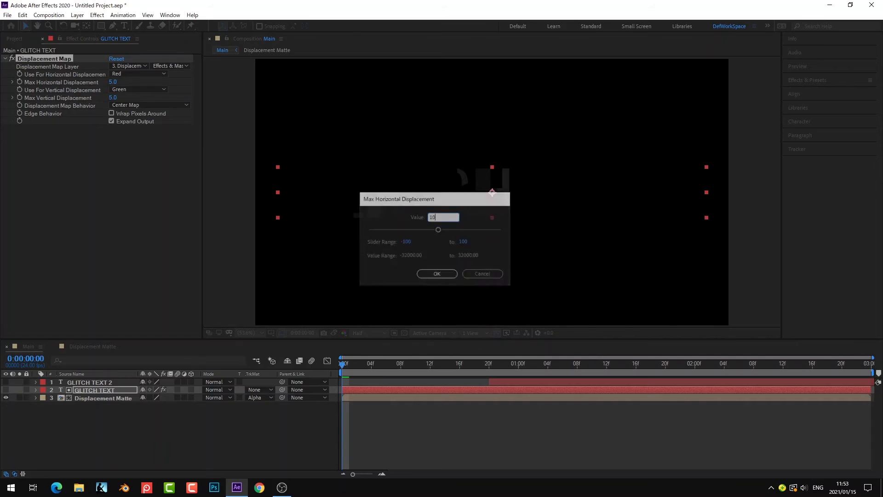
key(Return)
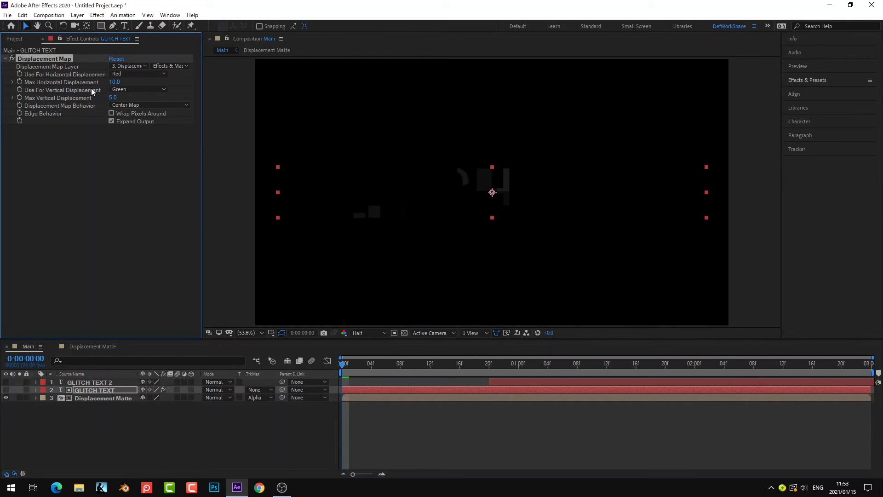
- Enlarge the composition viewing area and preview the Main composition's glitch animation
click(428, 47)
drag(203, 154, 150, 212)
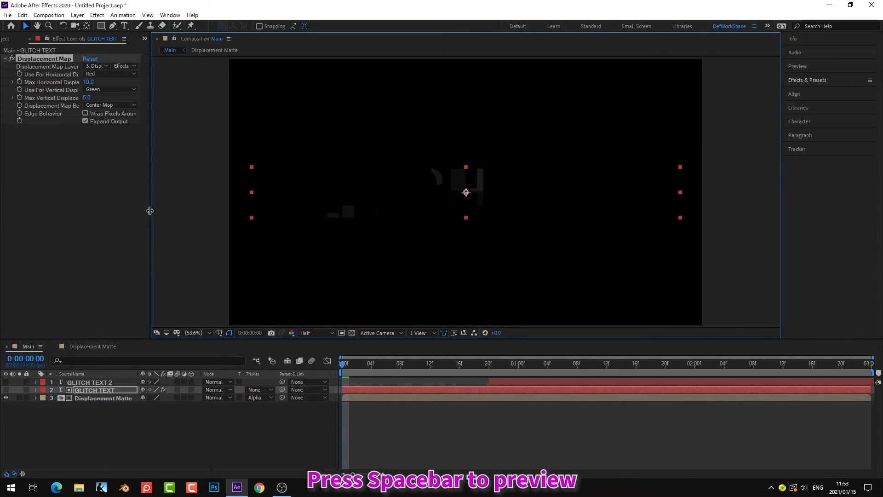
key(space)
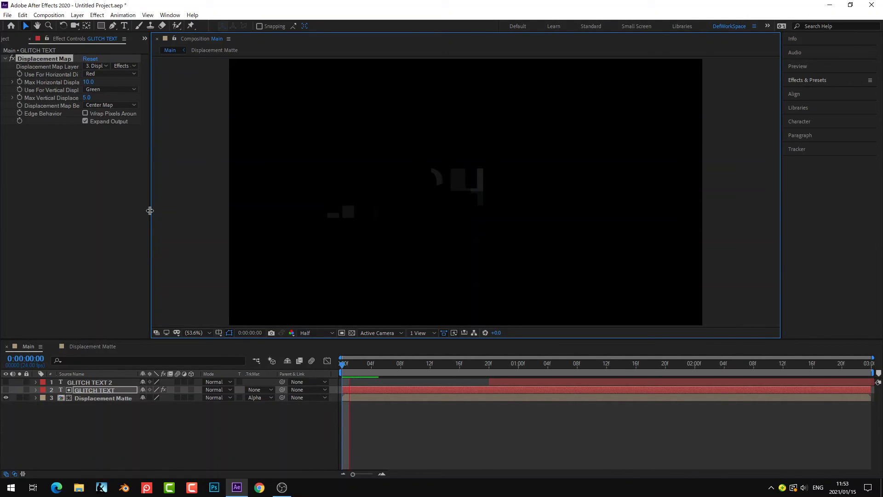